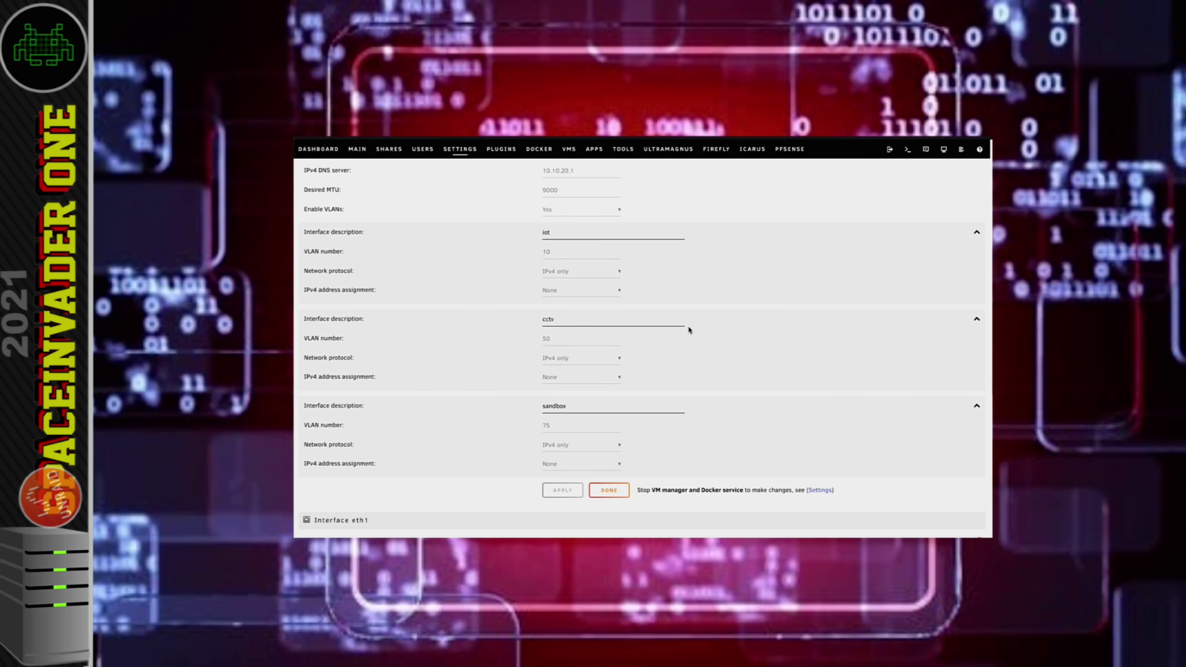
- Open the Documents folder and confirm September Expenses 2019.xlsx opens normally in LibreOffice Calc, then close it
double_click(569, 400)
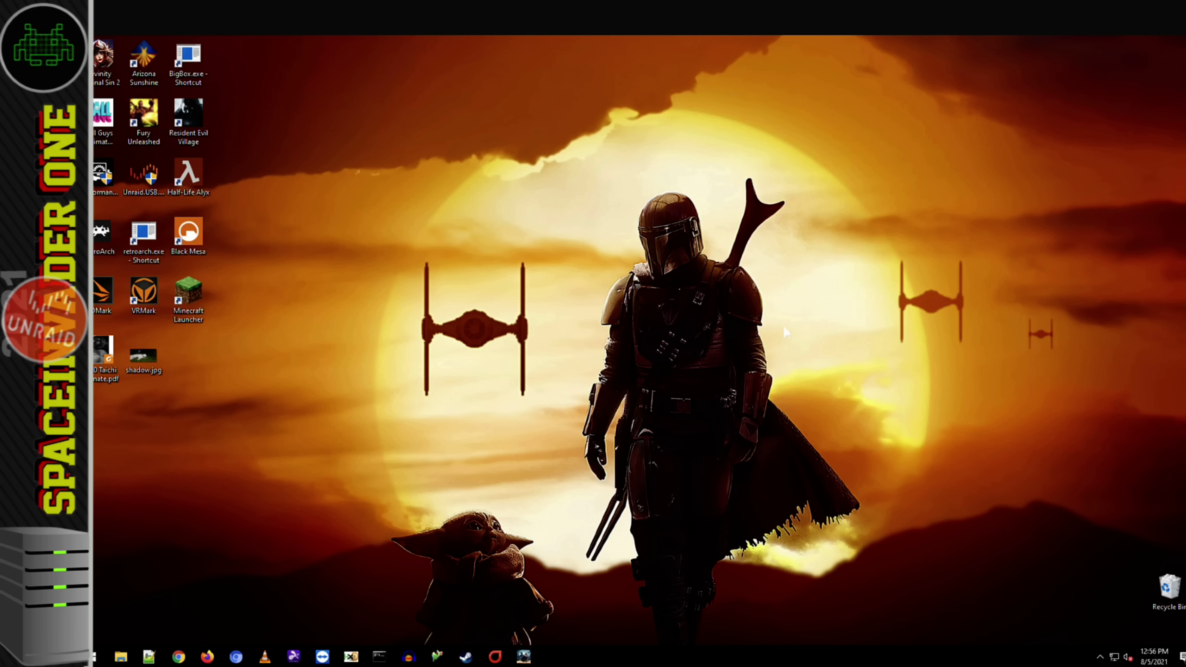
key("super+e")
double_click(506, 128)
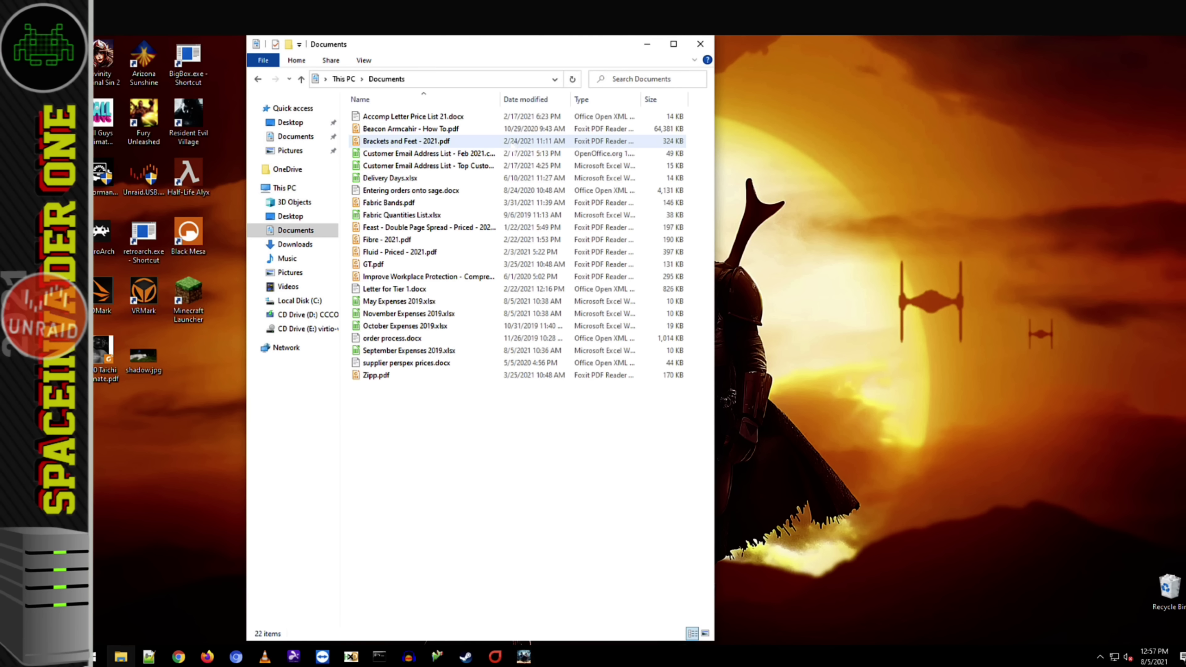
double_click(450, 350)
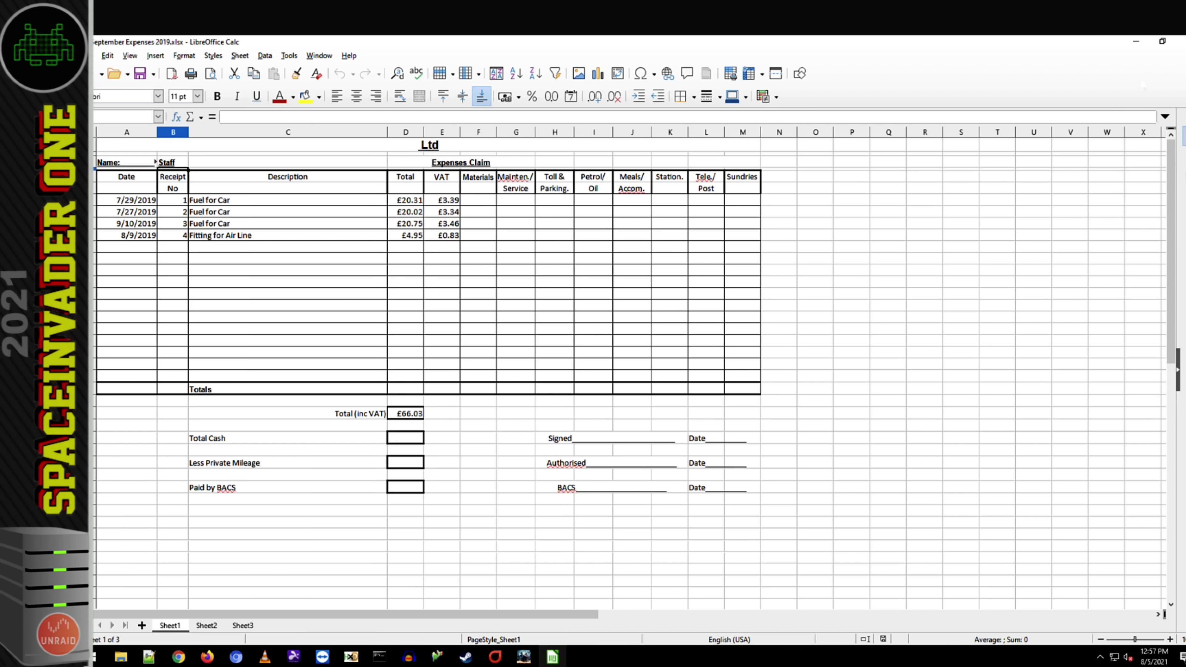
left_click(1180, 41)
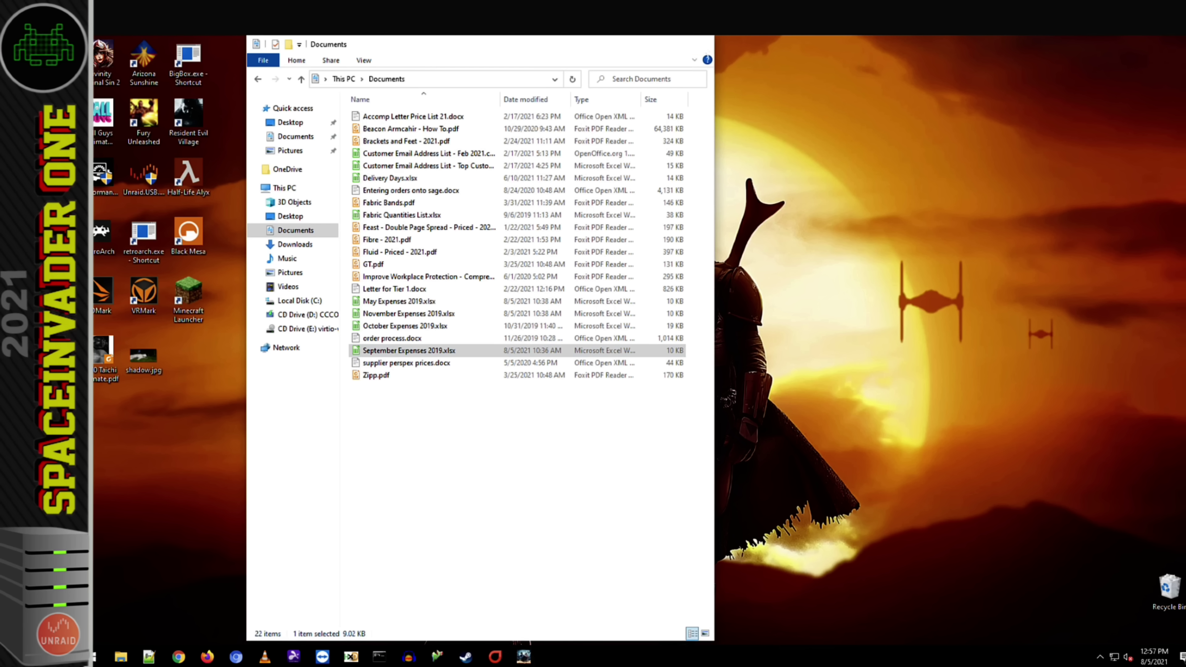
- Close the Documents window and confirm the shadow.jpg dog photo opens intact in Paint 3D, then close it
left_click(704, 50)
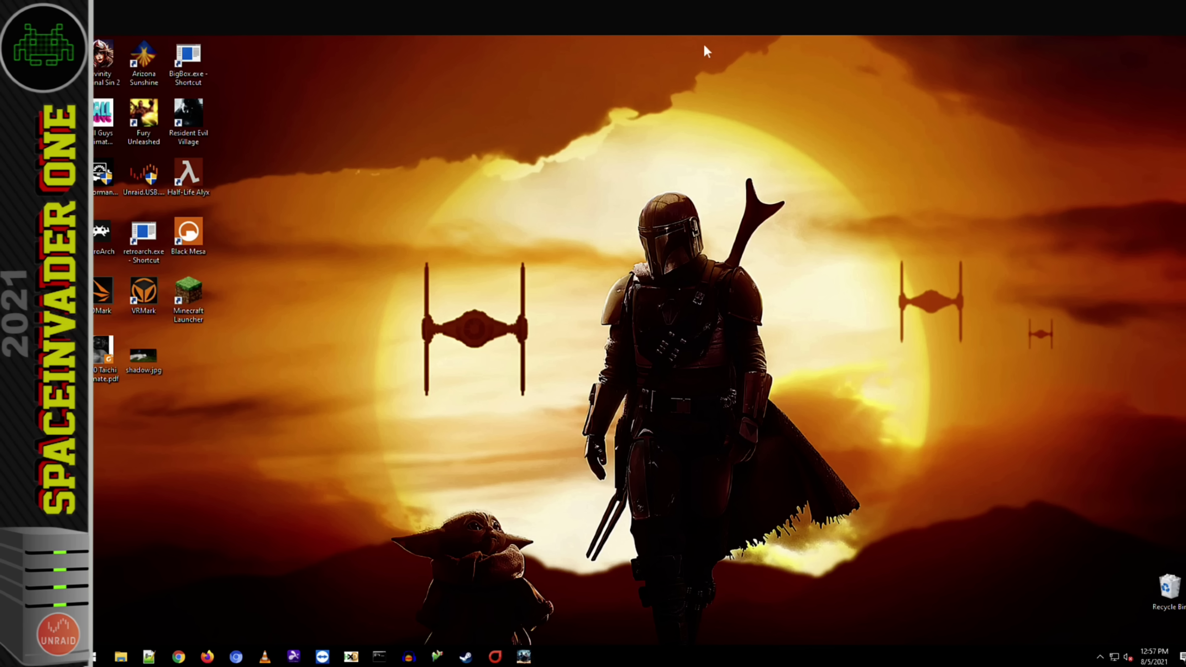
double_click(144, 357)
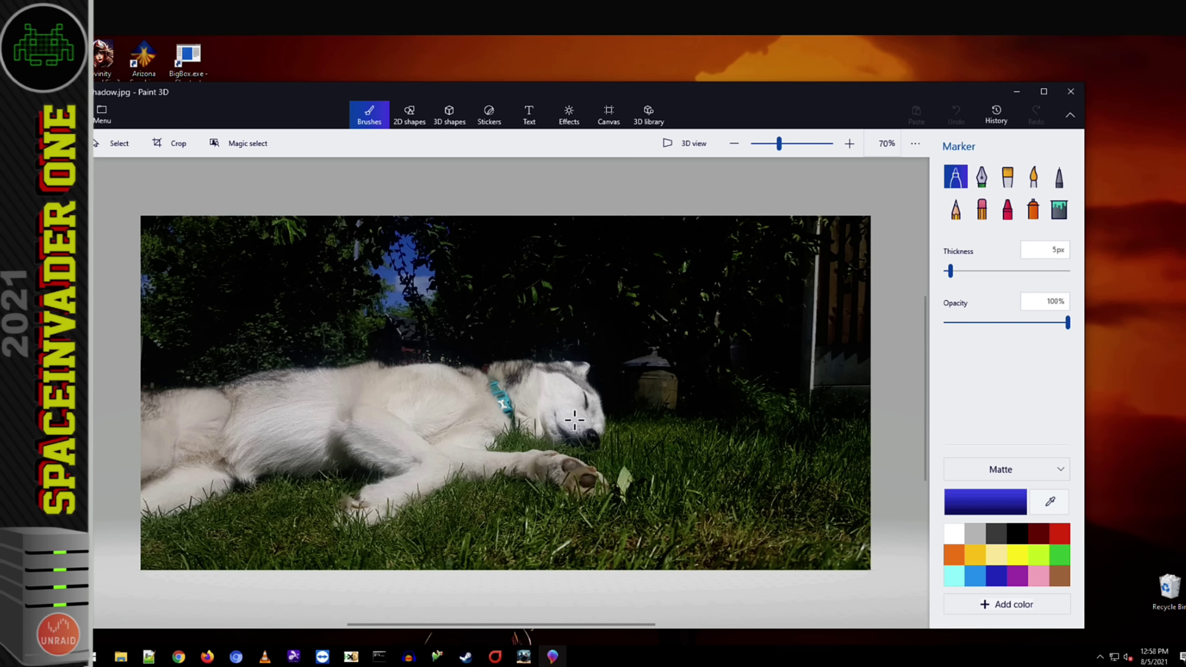
left_click(1069, 94)
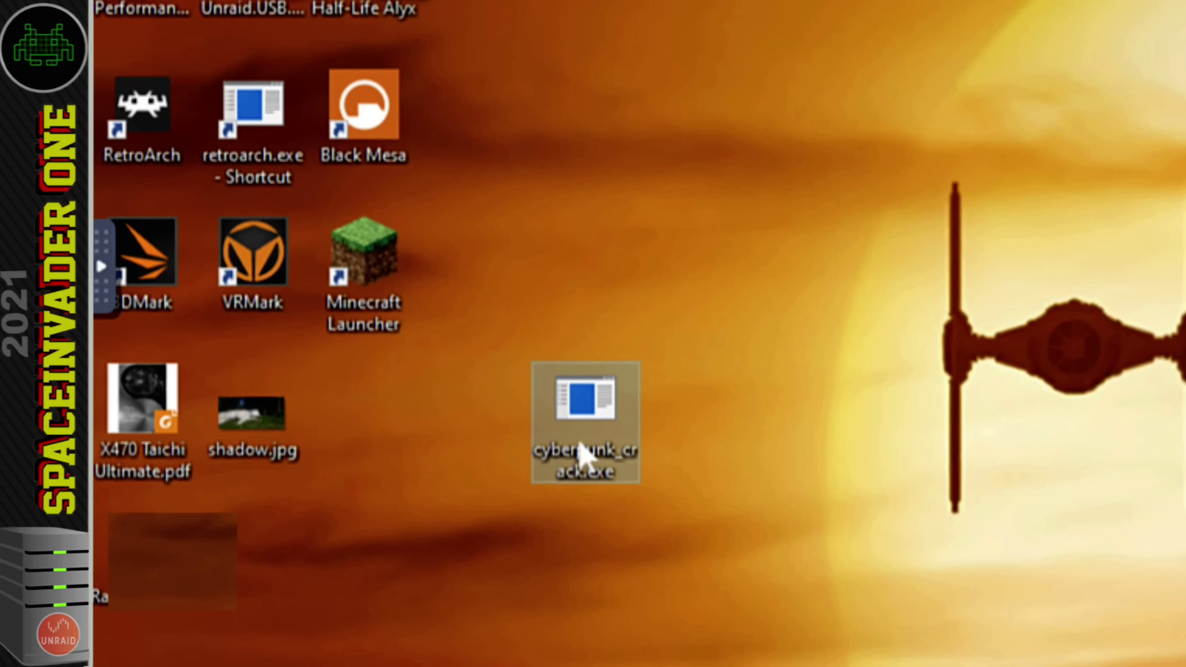
- Bring up cyberpunk_crack.exe's file details, revealing it as Microsoft DiskPart, 3.35 MB
mouse_move(584, 395)
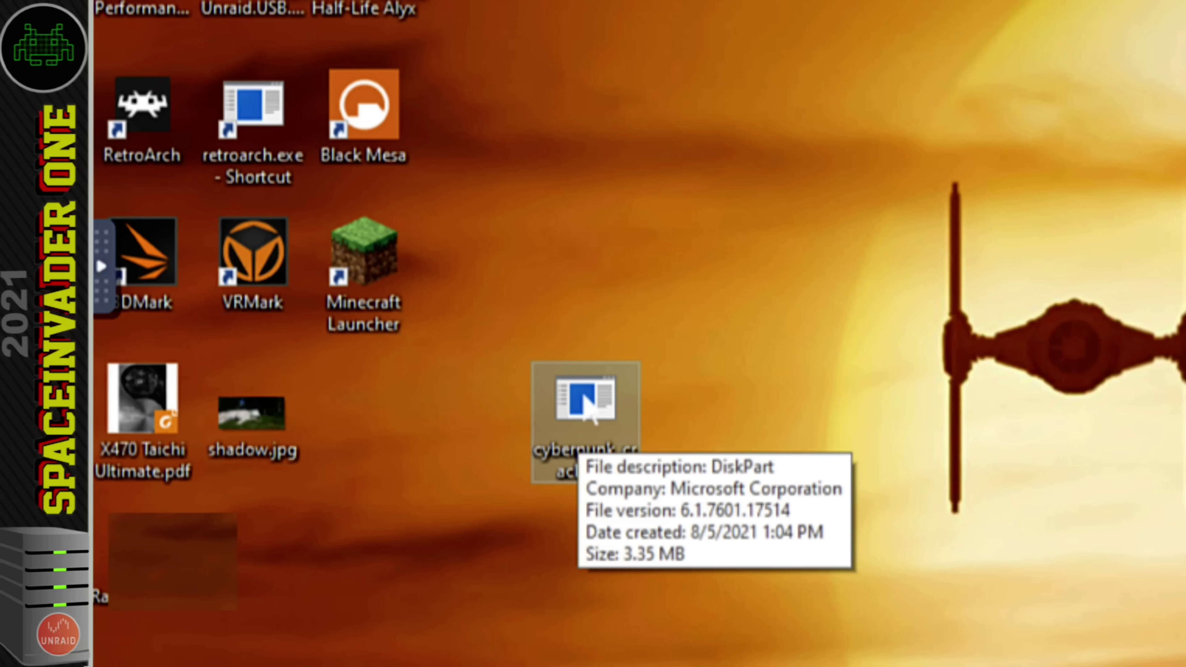
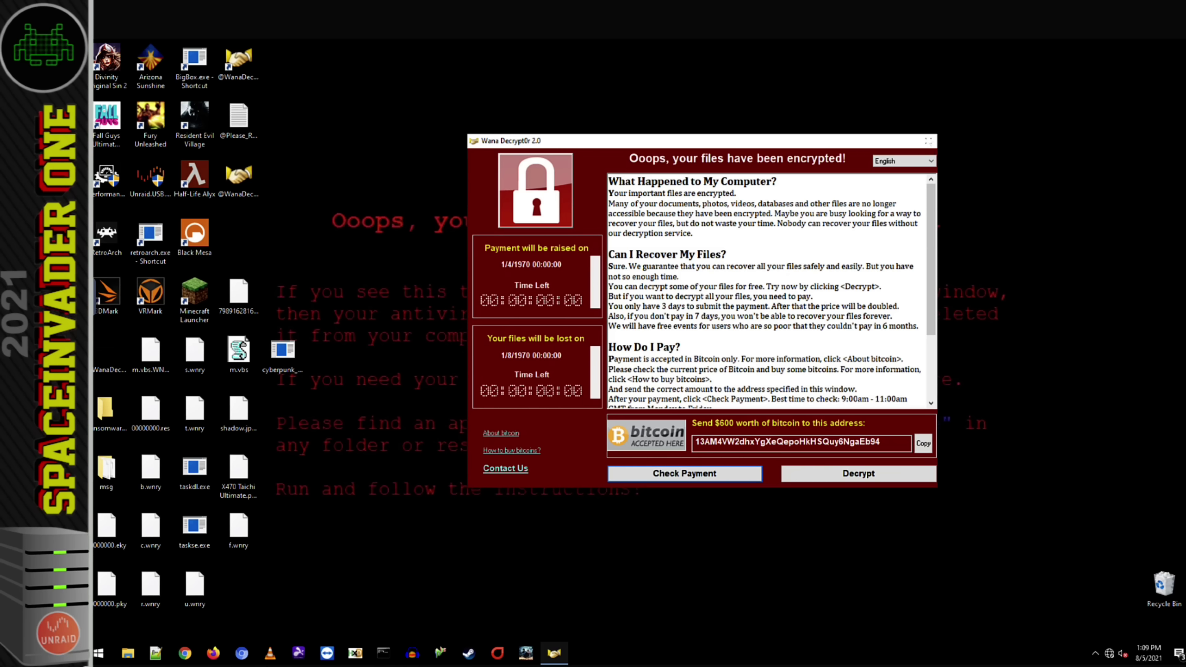
- Dismiss the ransom note and browse Documents and Pictures to see the .WNCRY-encrypted files
left_click(928, 143)
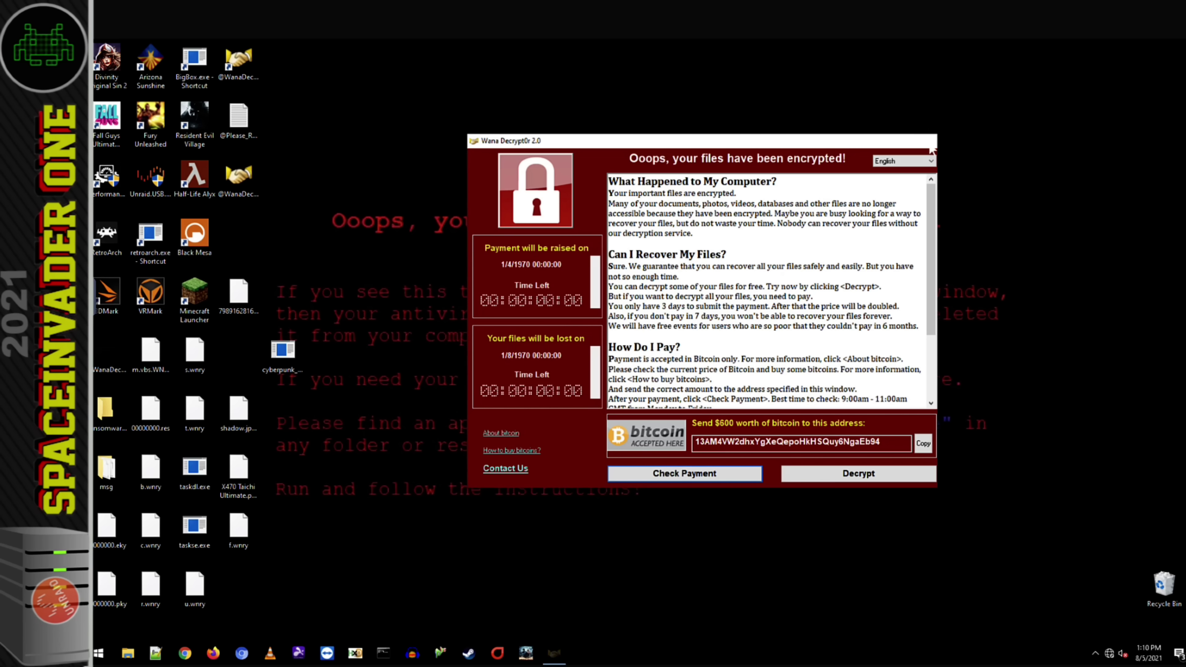
left_click(928, 141)
left_click(128, 653)
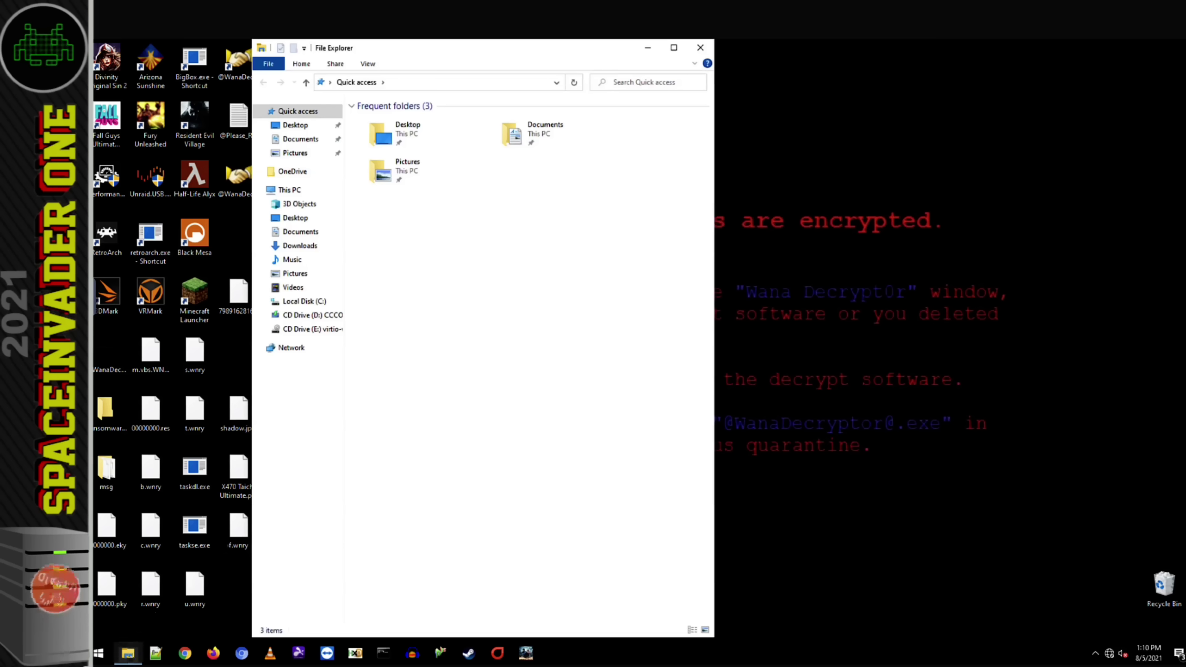
double_click(515, 149)
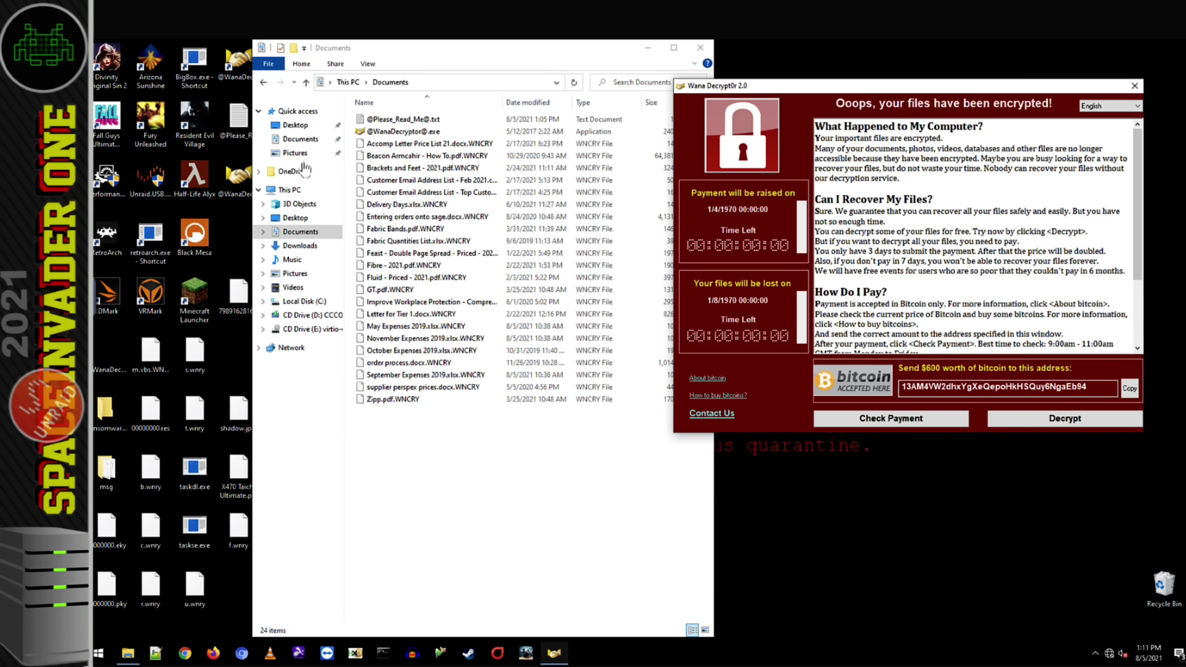
left_click(295, 153)
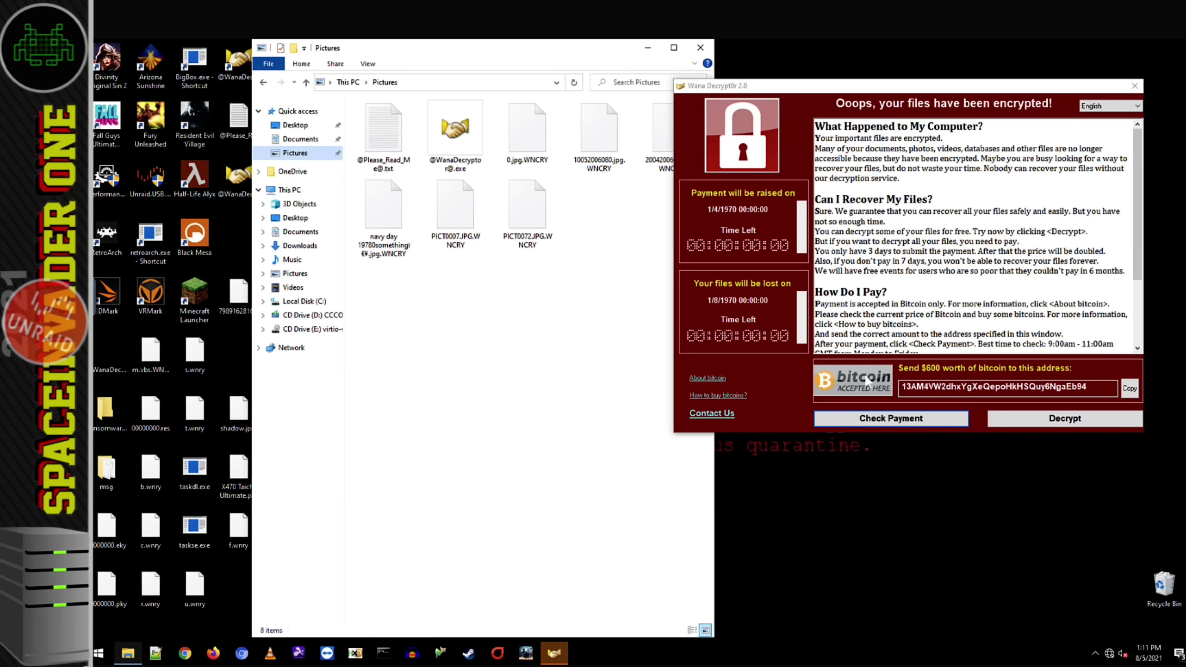
double_click(917, 385)
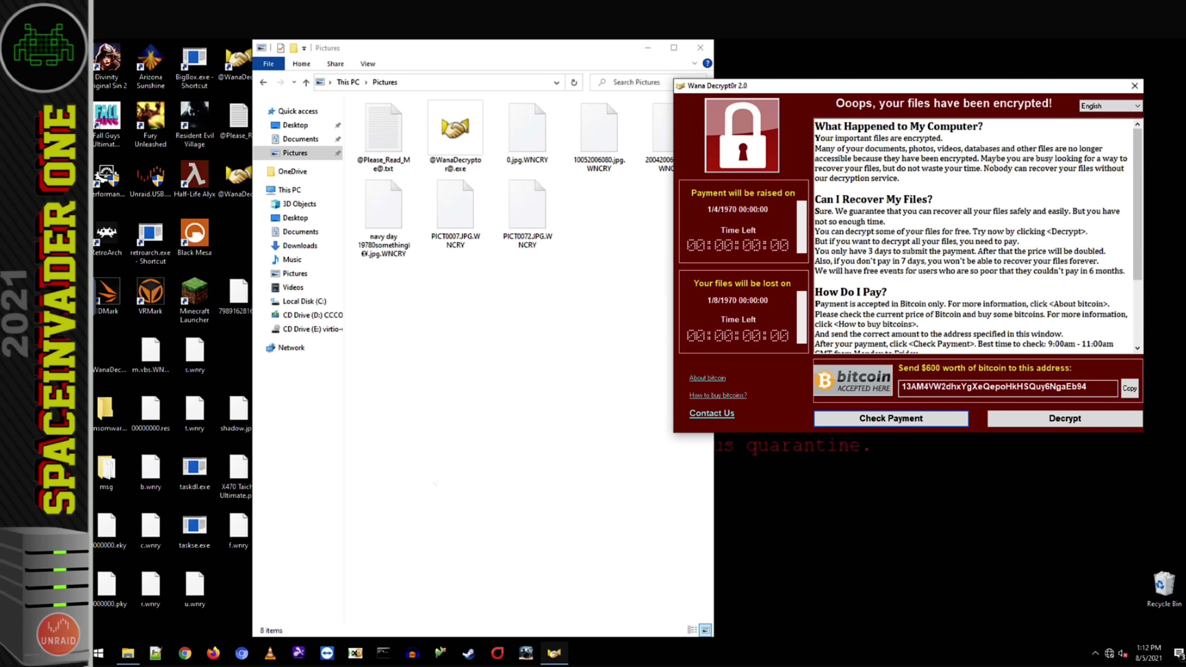
- Bring up the Shut Down Windows dialog from the Start menu, with Shut down chosen
left_click(99, 654)
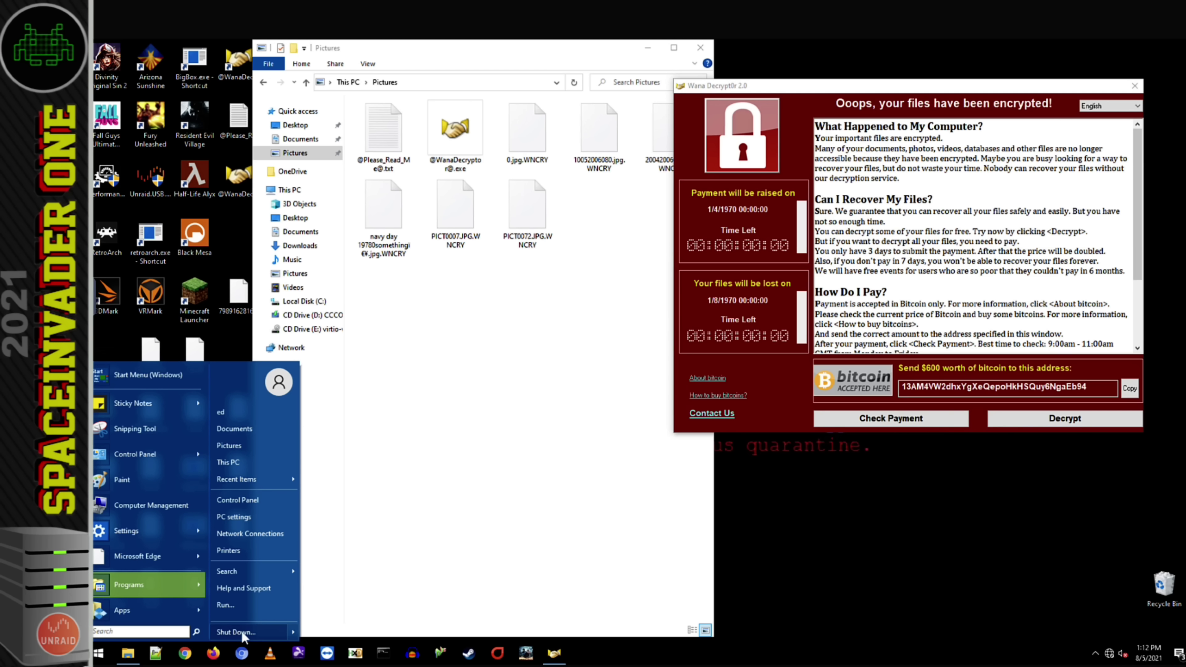
left_click(97, 656)
left_click(100, 657)
left_click(232, 633)
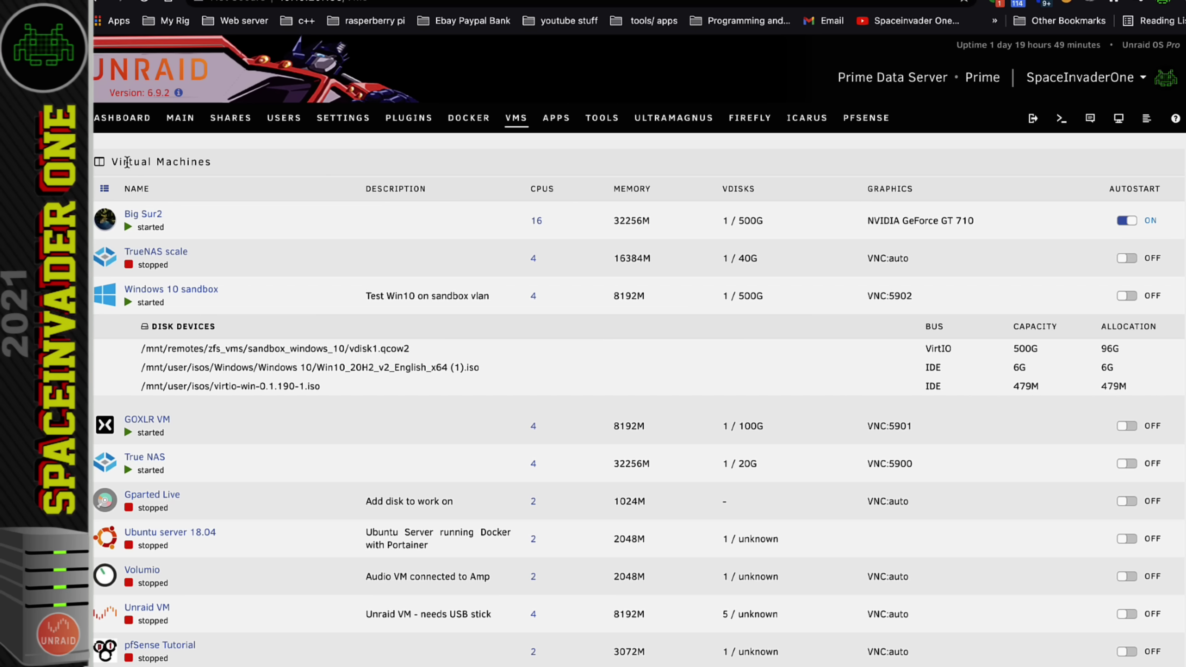
- Reload the Unraid virtual machines list
left_click(143, 4)
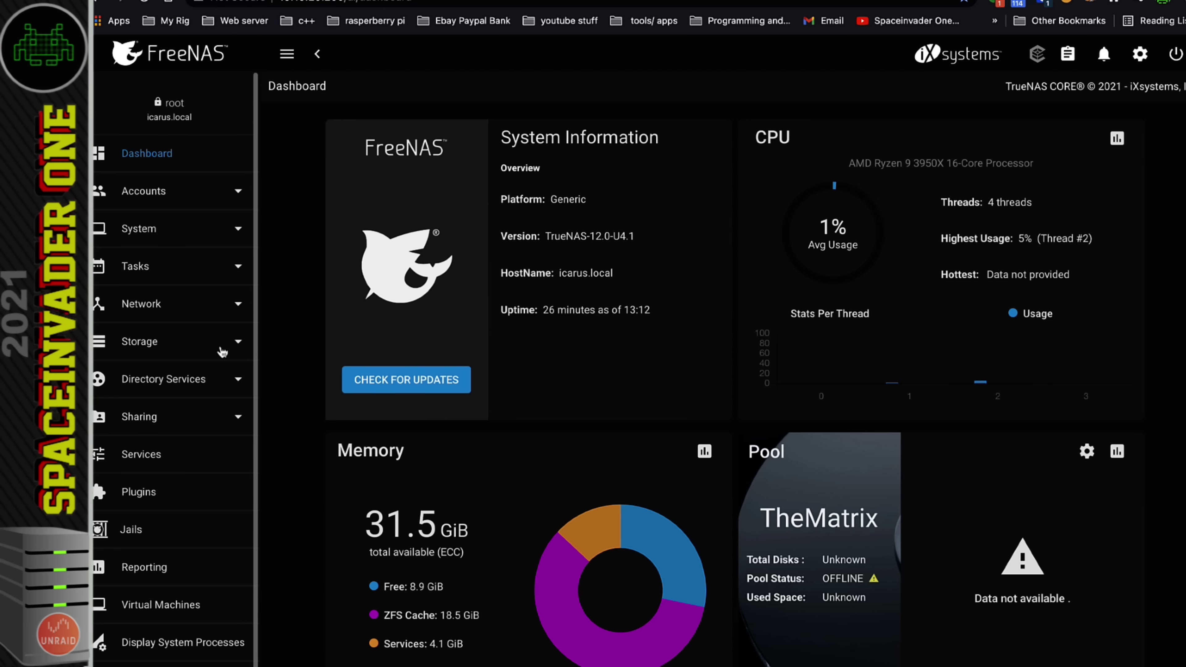
- Roll Neo/vm-storage back to snapshot manual-2021-08-05_11-09 with No Safety Check, then return to Unraid
left_click(222, 350)
left_click(164, 418)
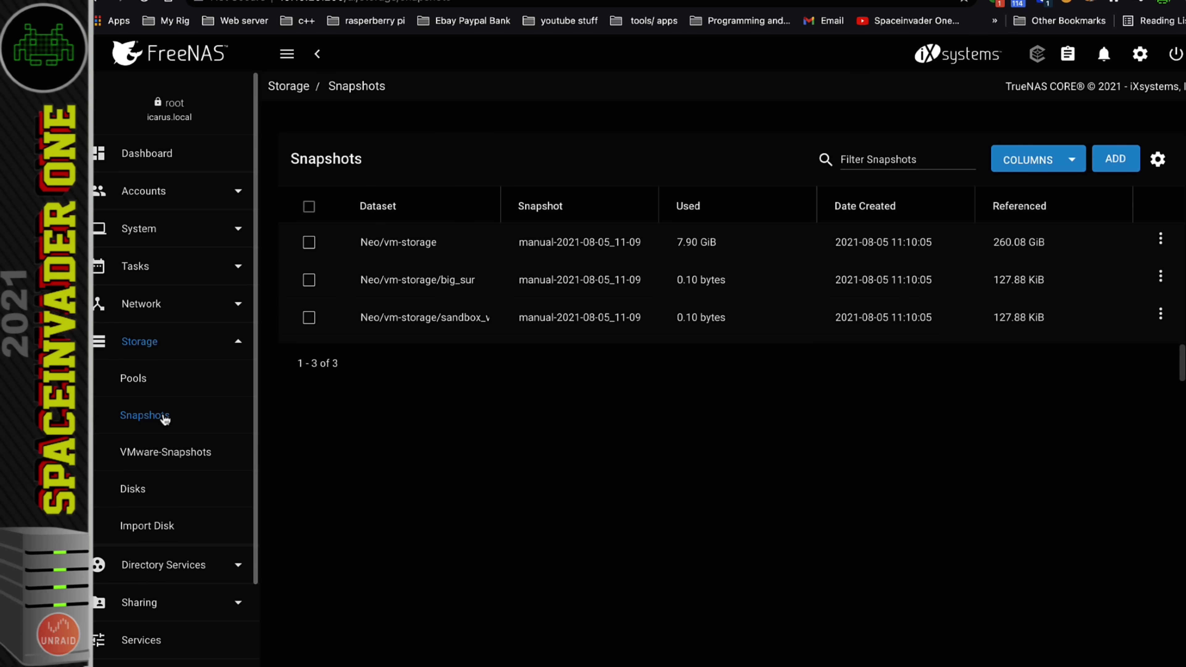
left_click(1160, 319)
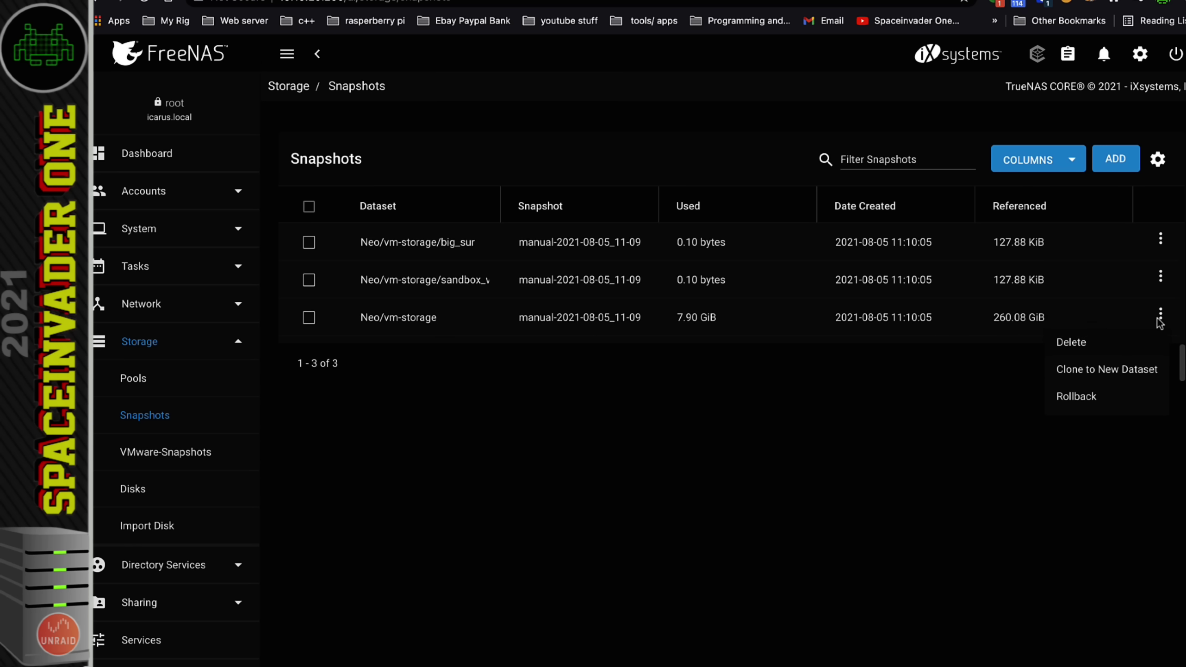
left_click(1080, 401)
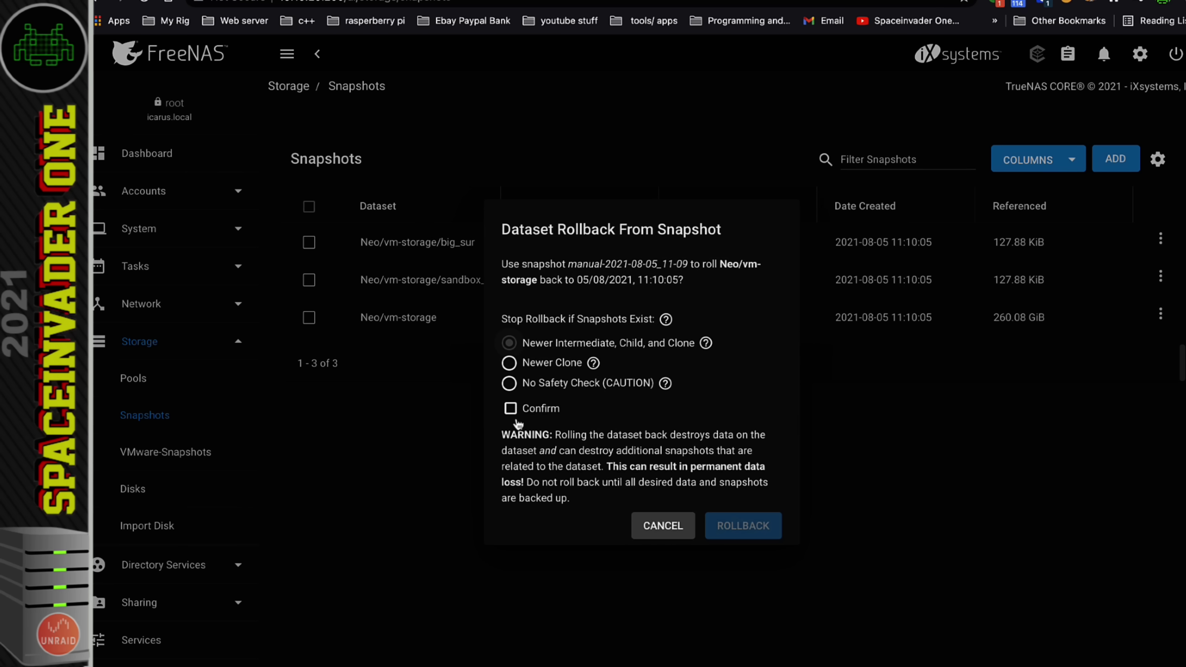
left_click(508, 388)
left_click(511, 409)
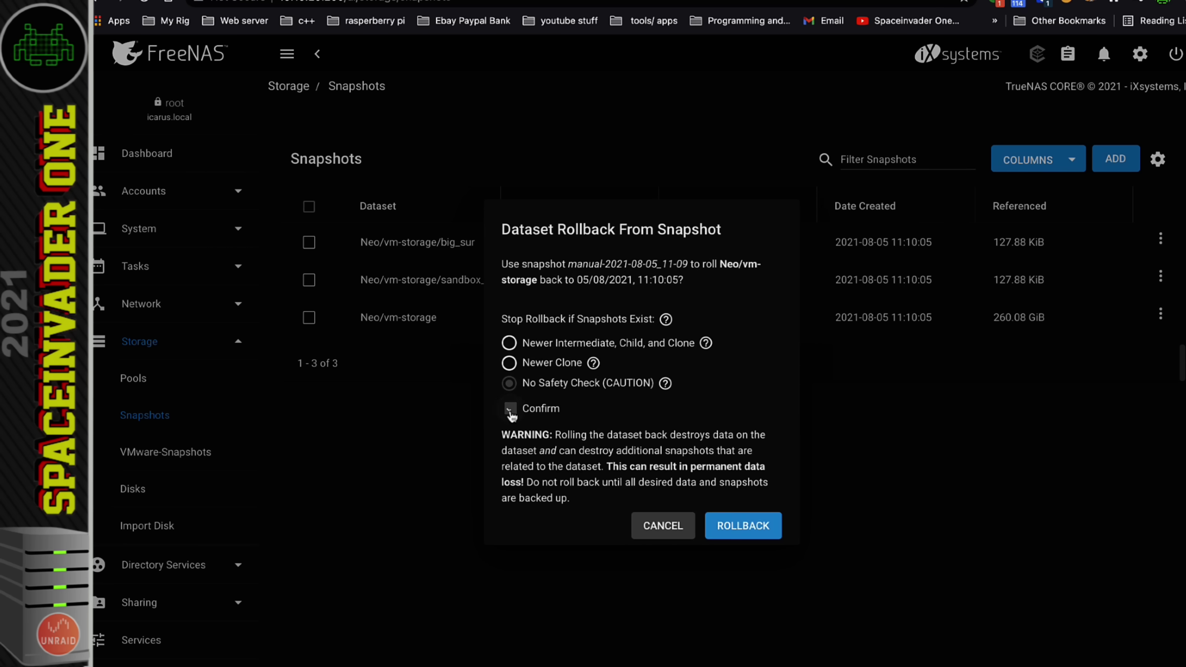
left_click(736, 527)
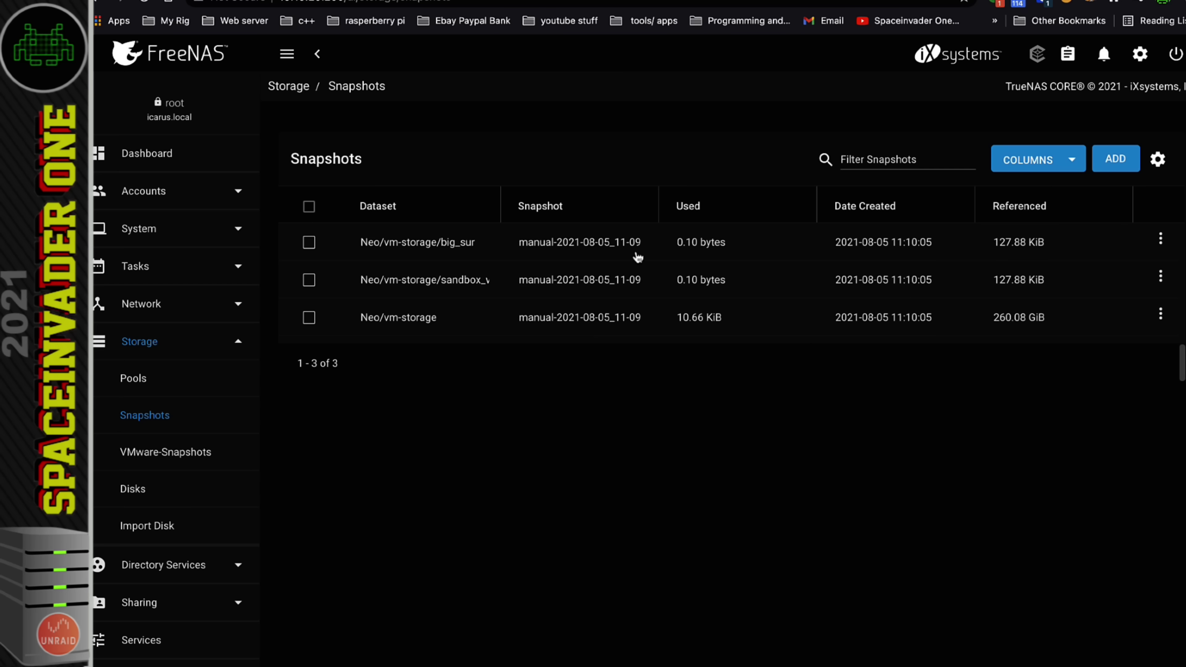
left_click(413, 1)
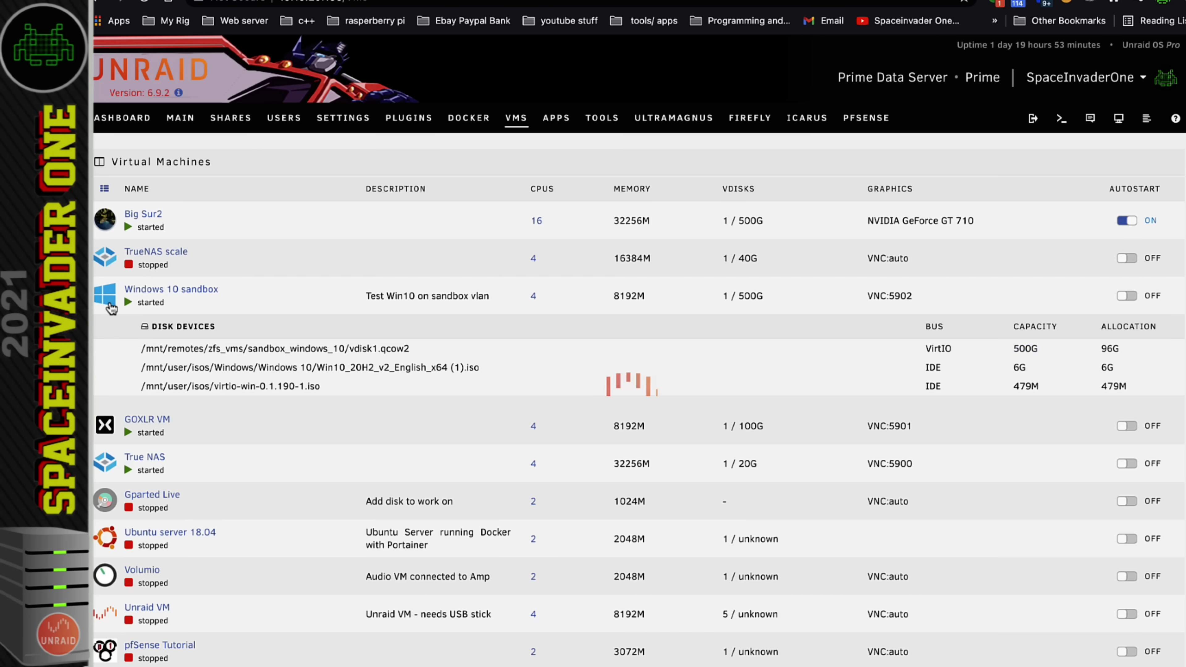
- Open the Windows 10 sandbox VM through VNC Remote and sign in with the account password
left_click(108, 303)
left_click(138, 331)
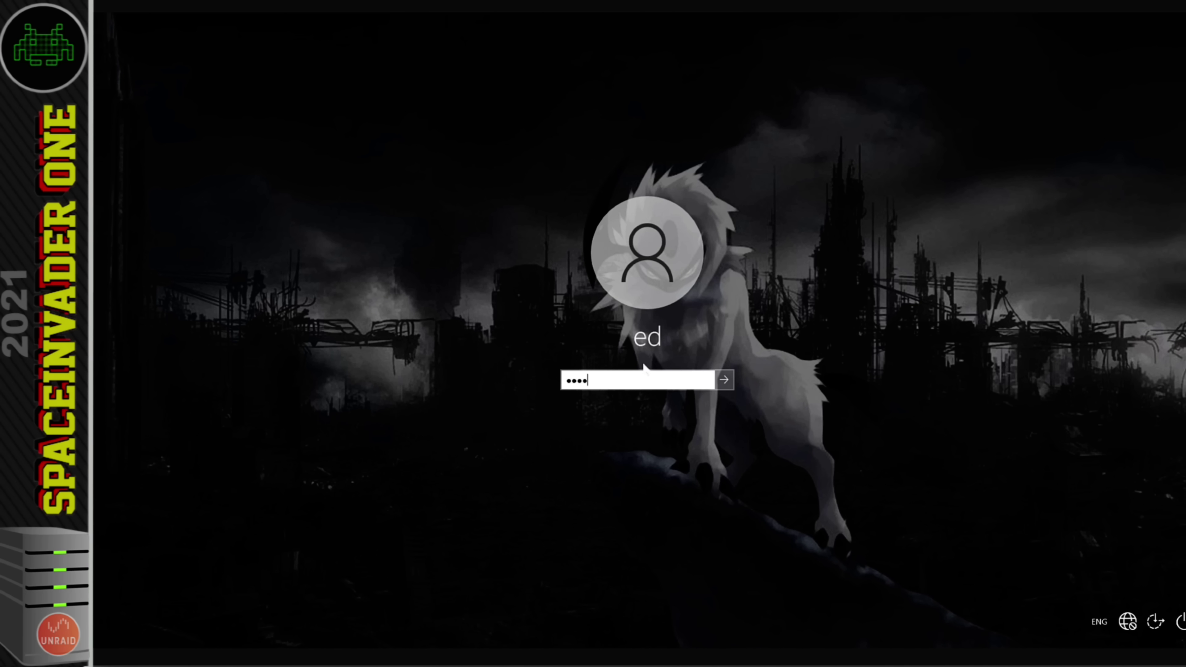
key("Return")
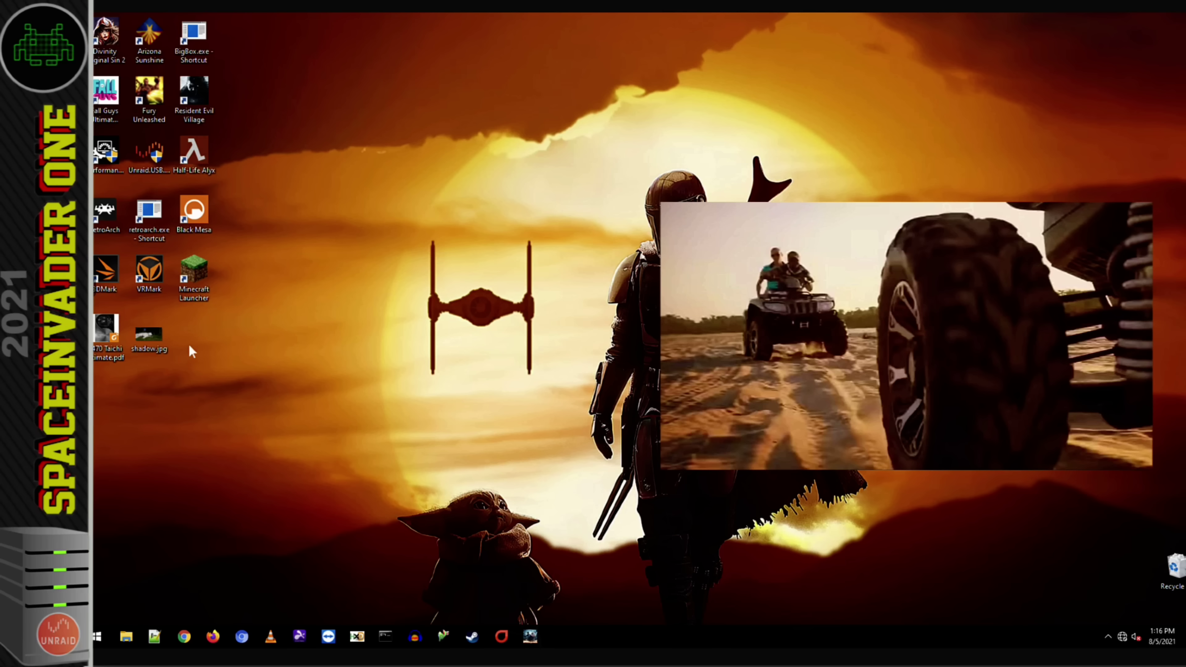
- Open shadow.jpg in Paint 3D to confirm the dog photo is intact, then close it
double_click(149, 336)
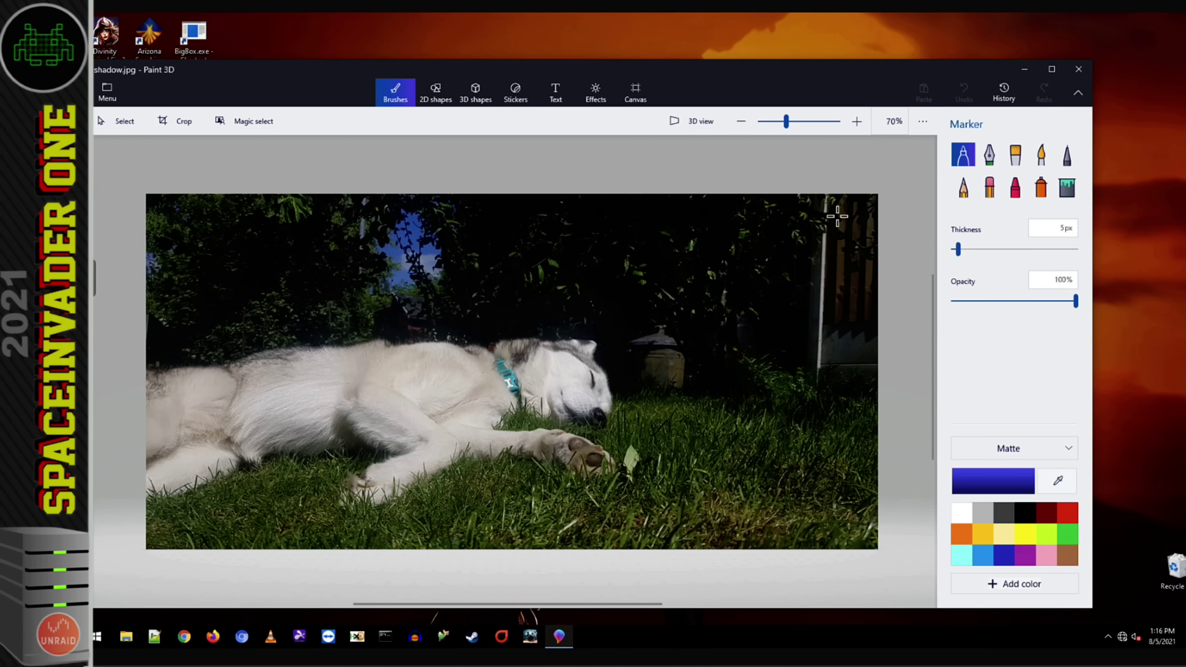
left_click(1078, 70)
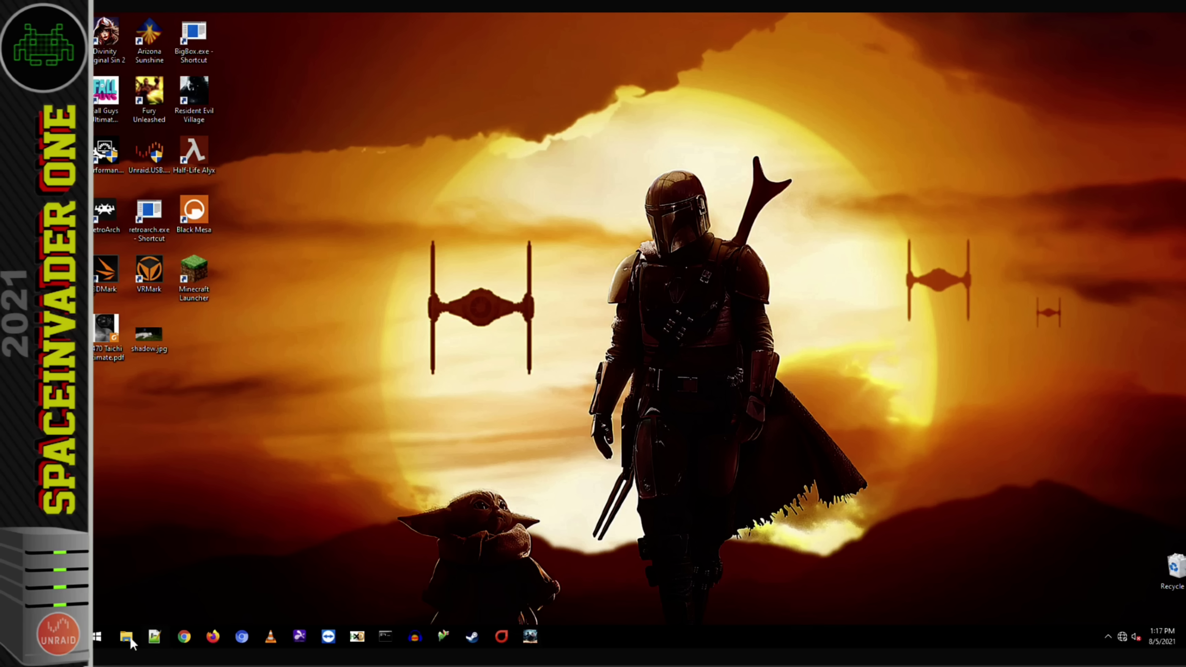
left_click(130, 641)
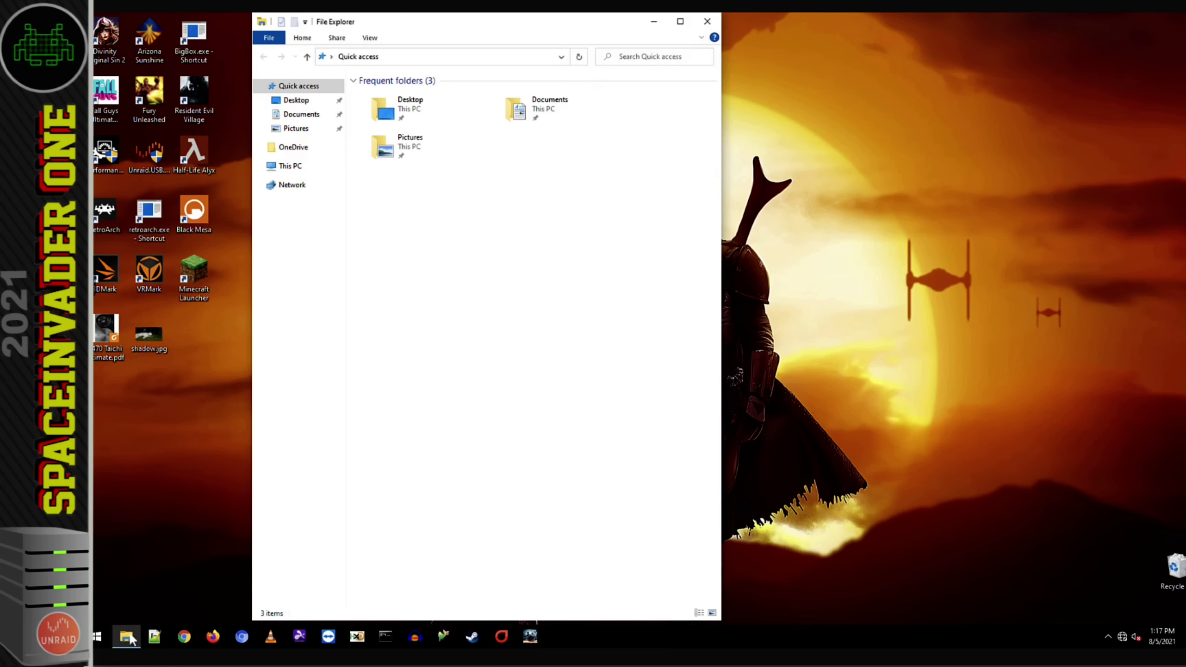
- Verify November Expenses 2019.xlsx and the Pictures thumbnails open normally, then close Explorer
double_click(555, 108)
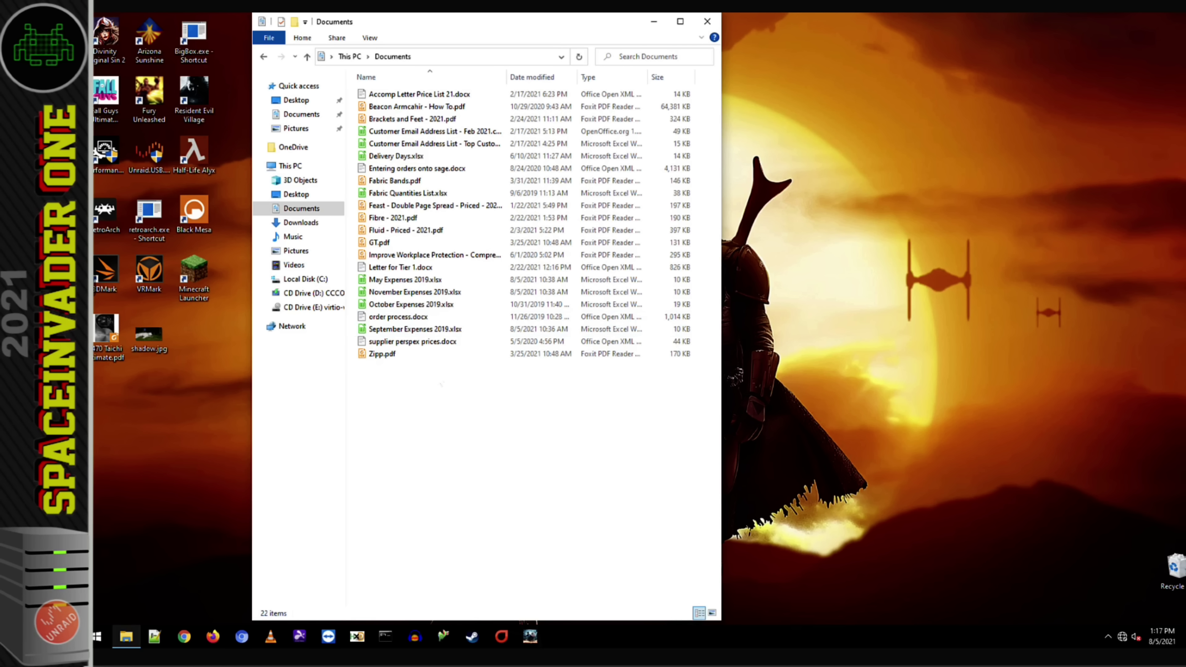
double_click(450, 292)
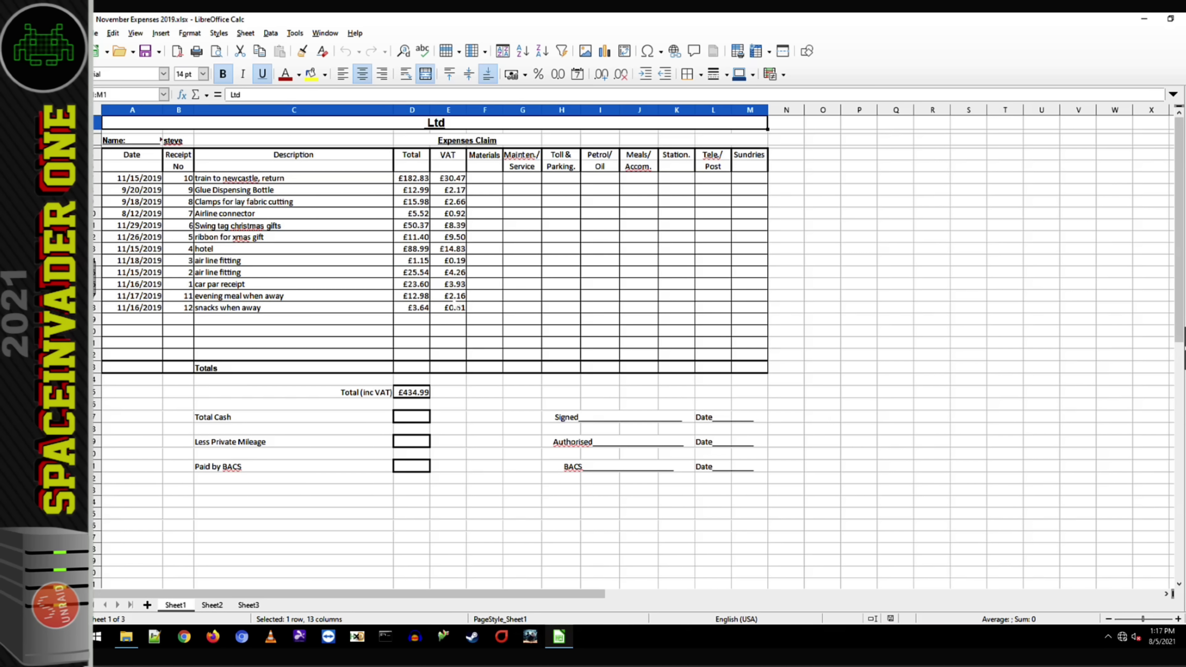
double_click(147, 271)
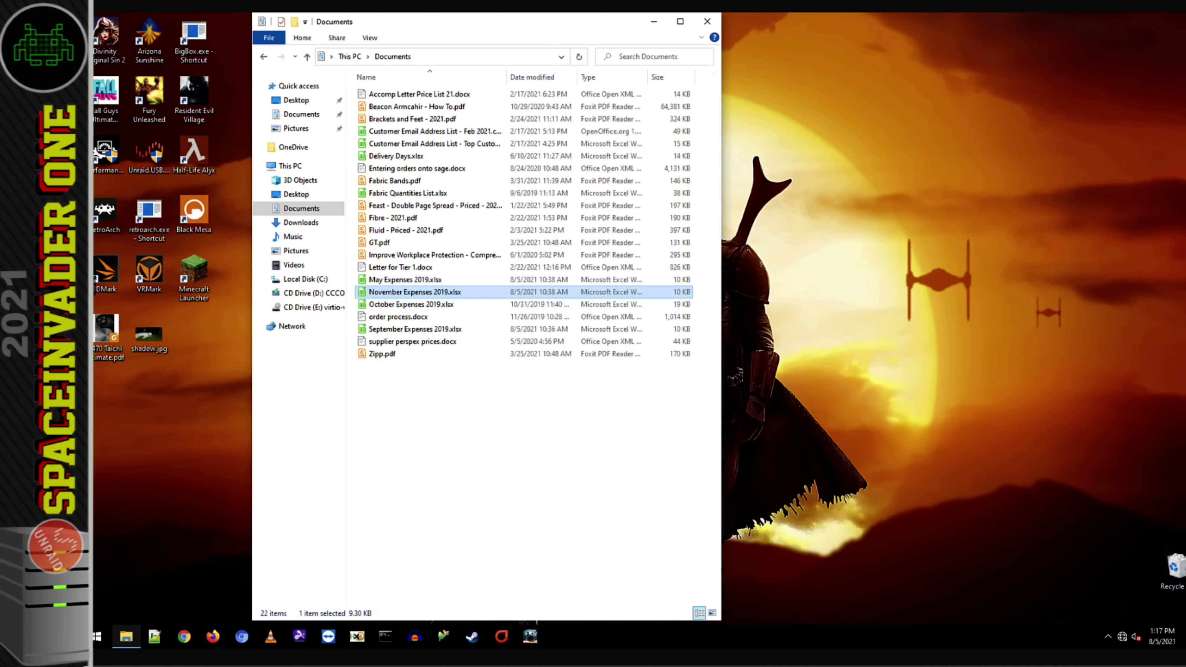
left_click(289, 130)
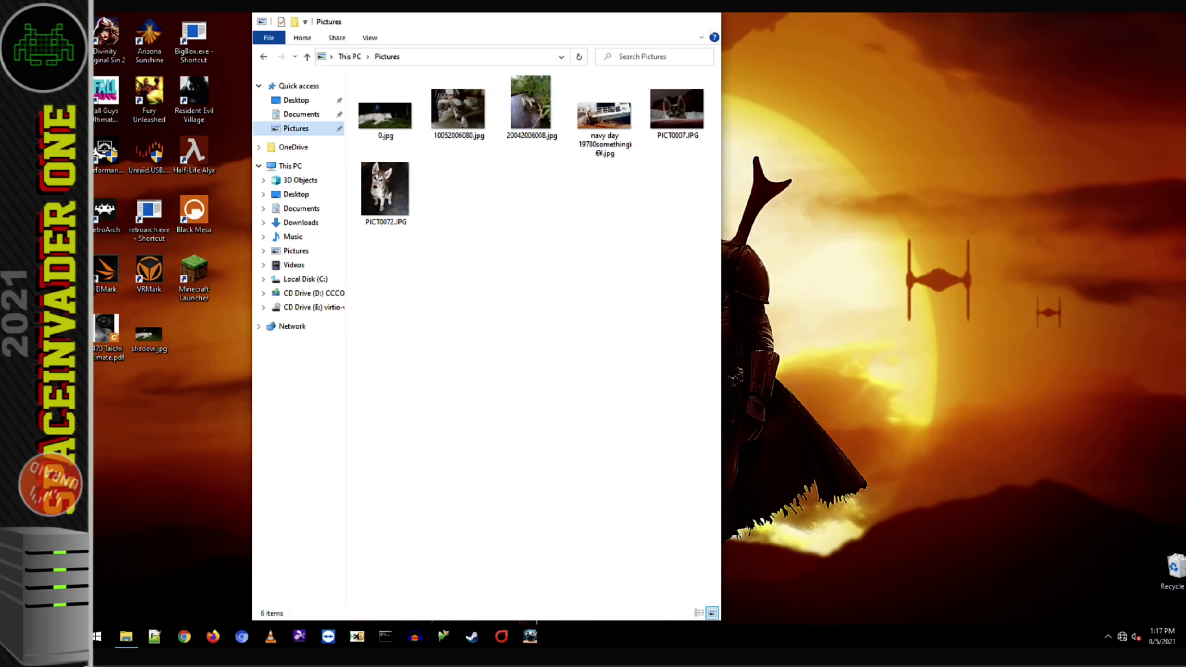
key("alt+F4")
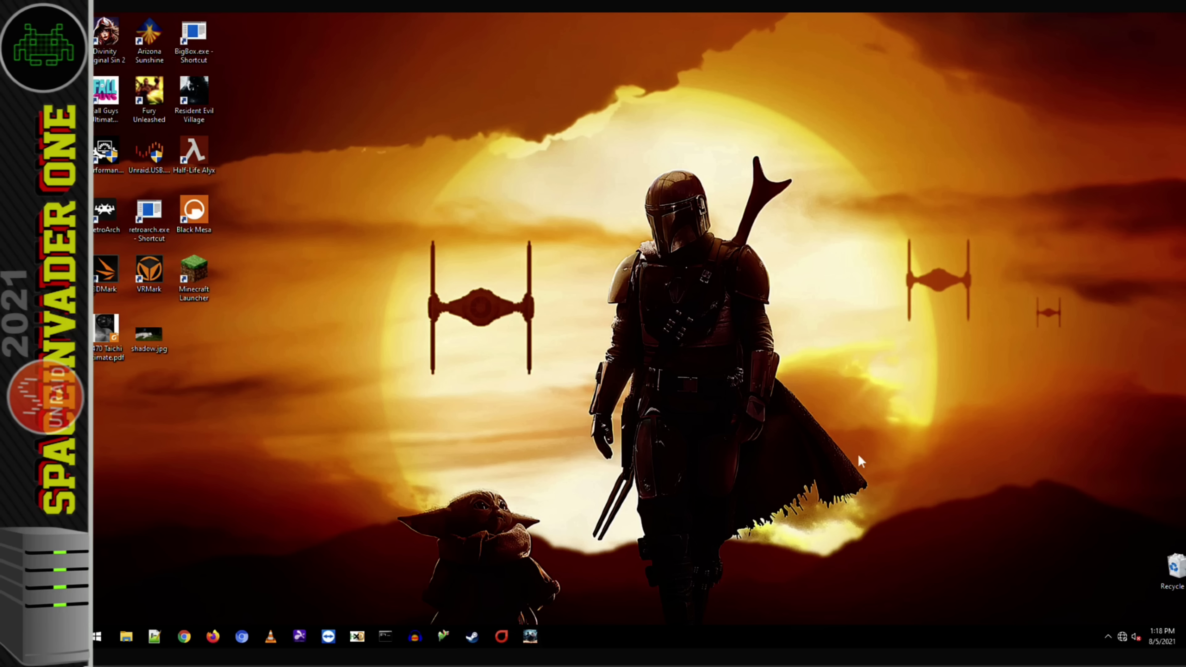
- Shut down the Windows 10 VM from the Start menu
key("super")
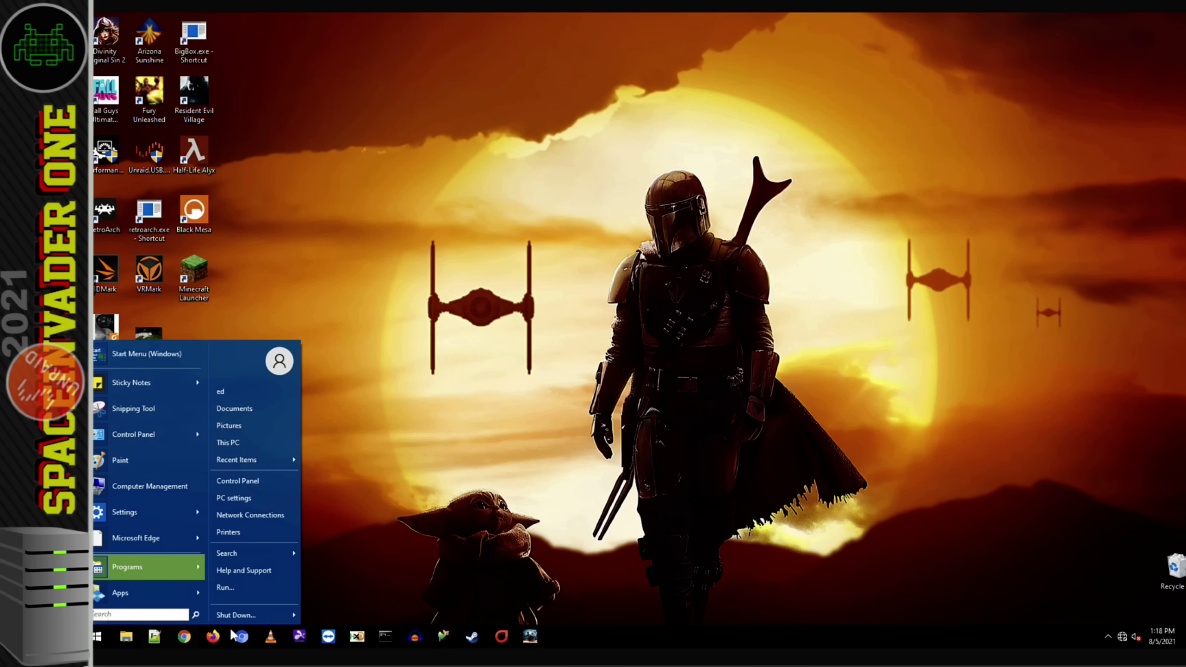
left_click(248, 613)
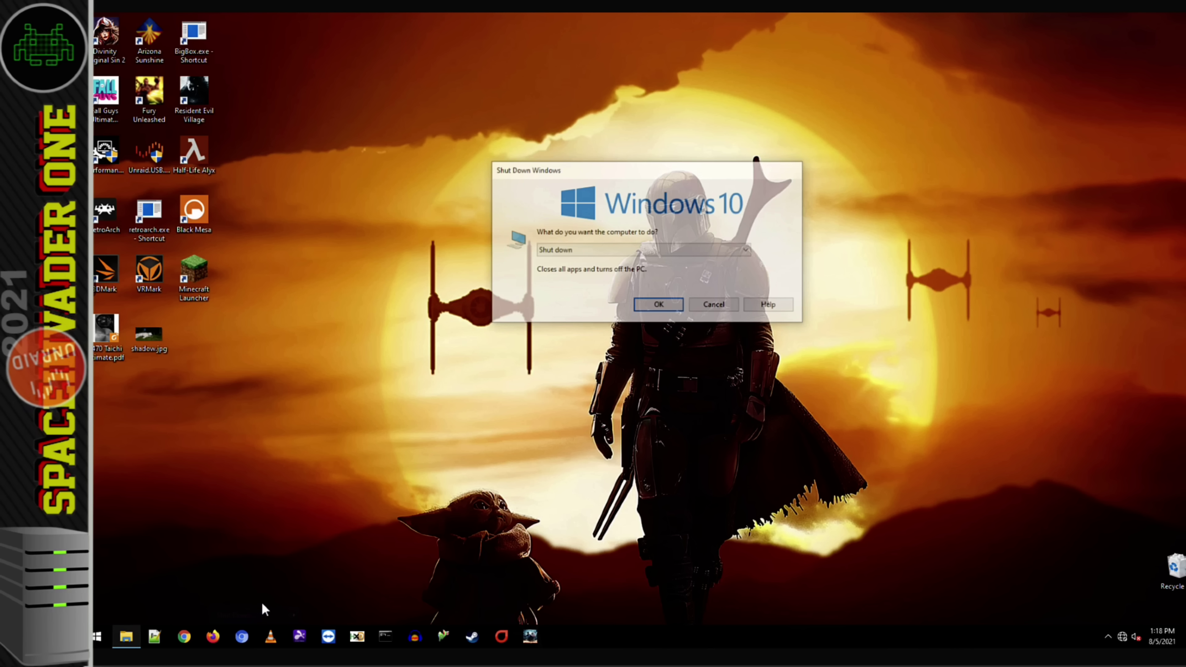
left_click(666, 304)
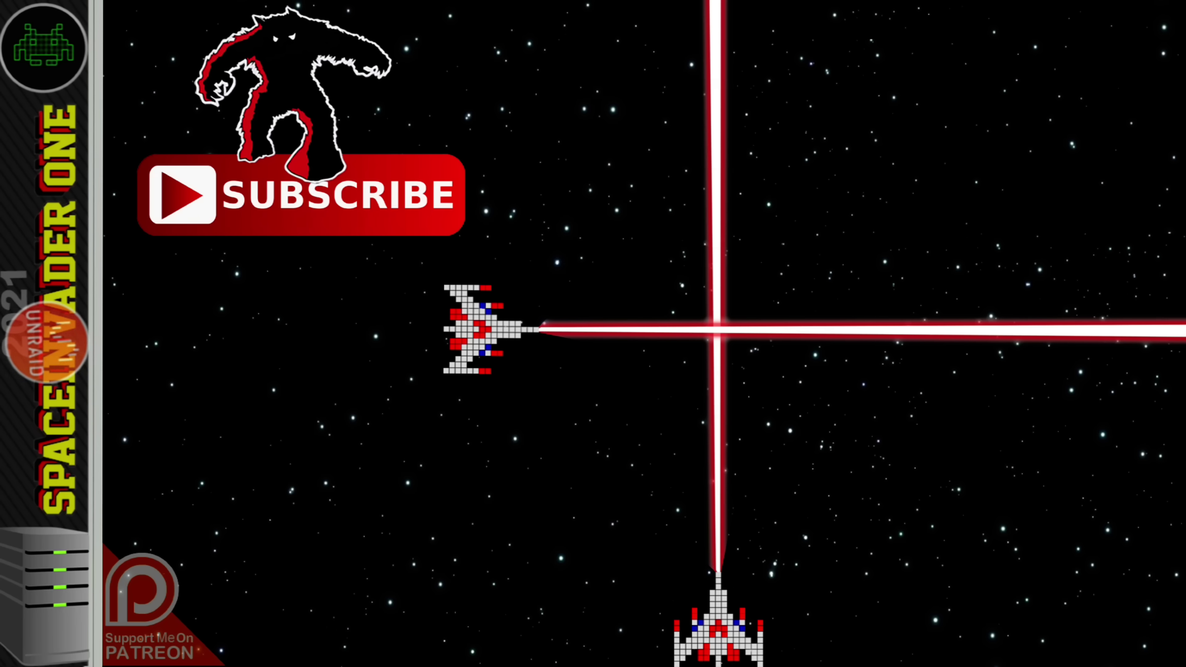